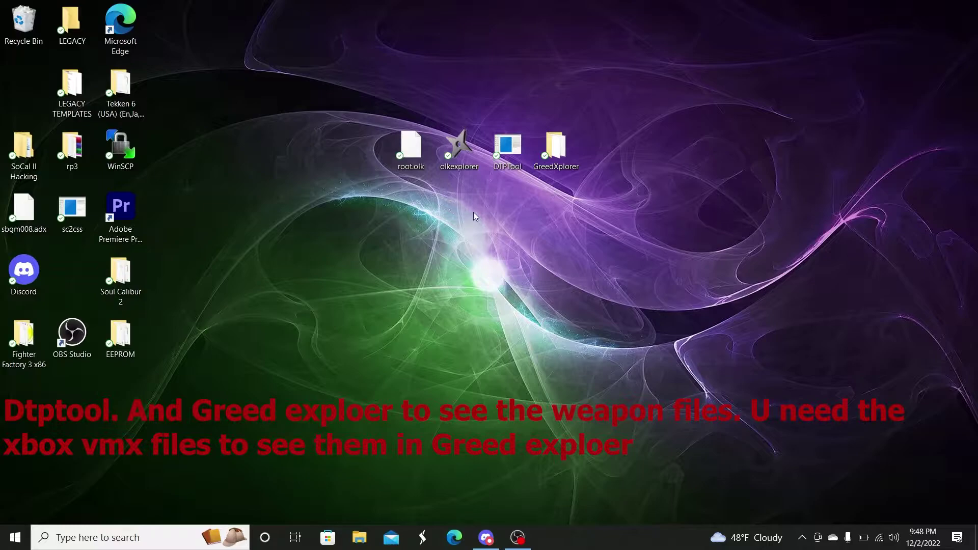
Launch OLK Explorer, load root.olk from the Desktop and expand it down to the contents of File5.olk.
{"action": "double_click", "coordinate": [457, 153]}
{"action": "left_click_drag", "start_coordinate": [472, 146], "coordinate": [734, 99]}
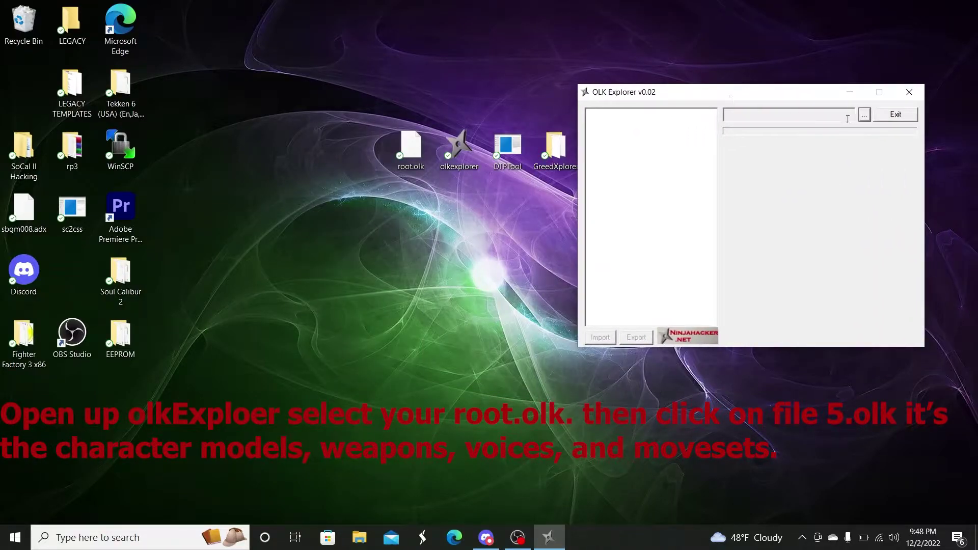
{"action": "left_click", "coordinate": [868, 115]}
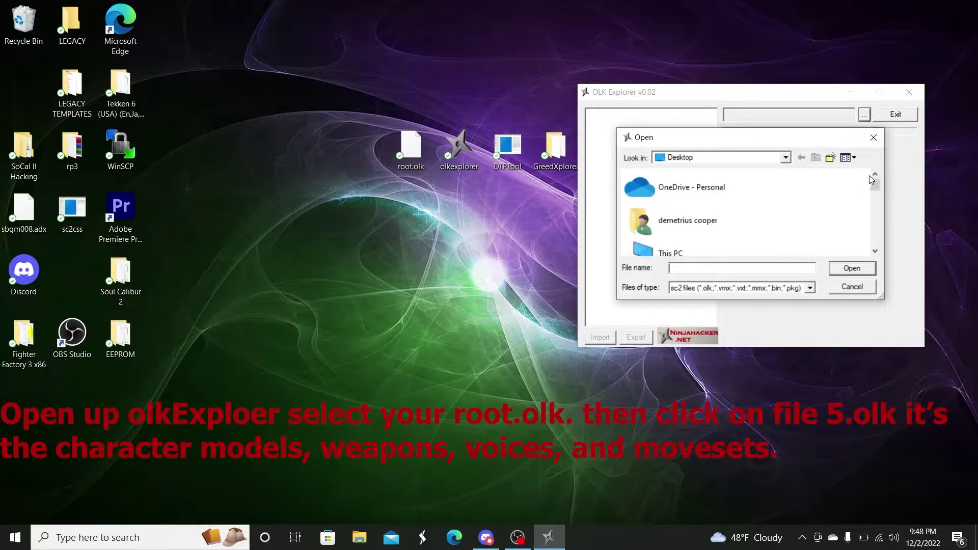
{"action": "left_click_drag", "start_coordinate": [874, 186], "coordinate": [875, 241]}
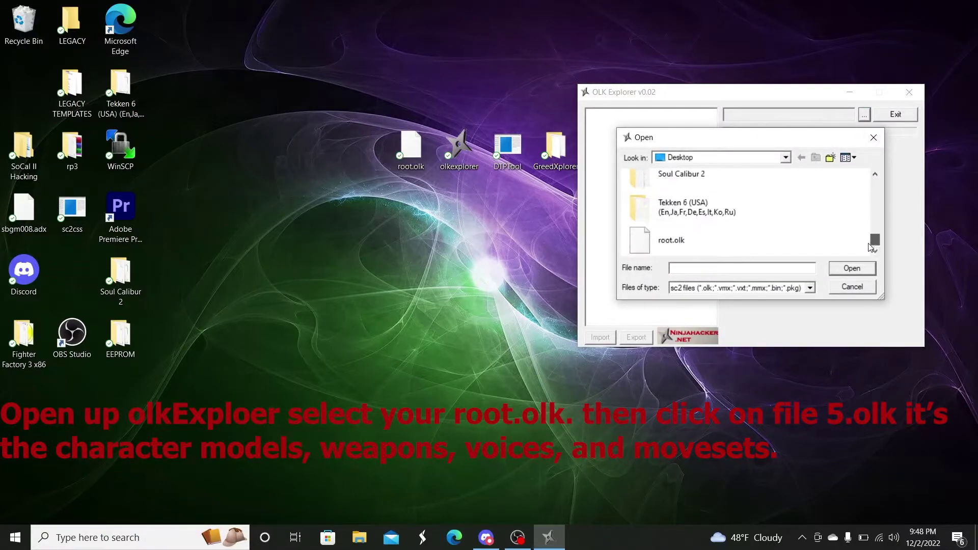
{"action": "left_click", "coordinate": [709, 246]}
{"action": "left_click", "coordinate": [851, 270]}
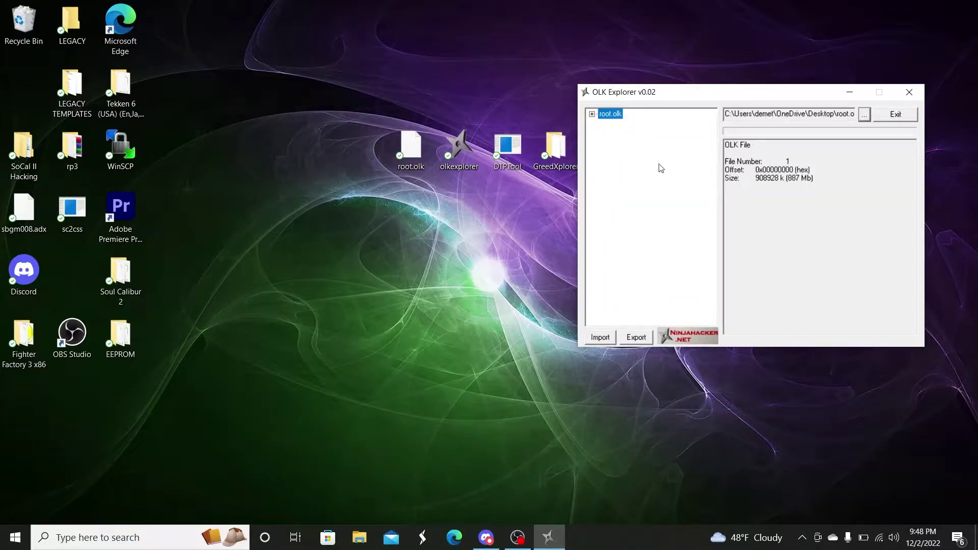
{"action": "left_click", "coordinate": [592, 115]}
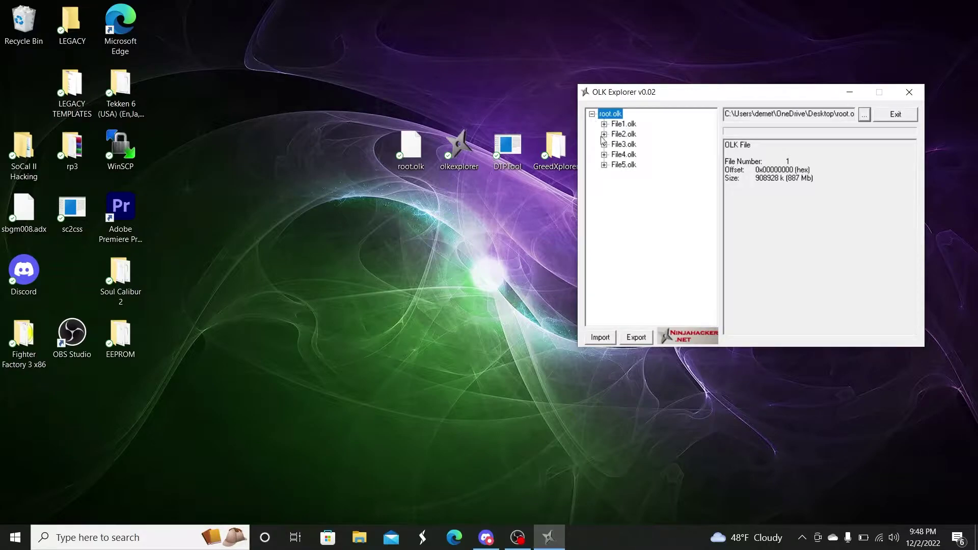
{"action": "left_click", "coordinate": [604, 165]}
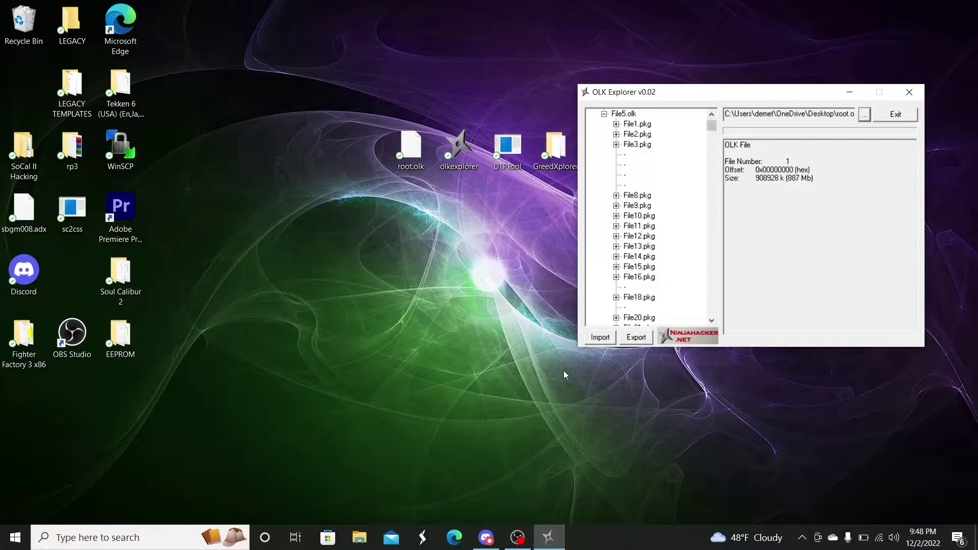
Check the file range of Talim's USA costumes in the talim channel on Discord.
{"action": "left_click", "coordinate": [486, 538]}
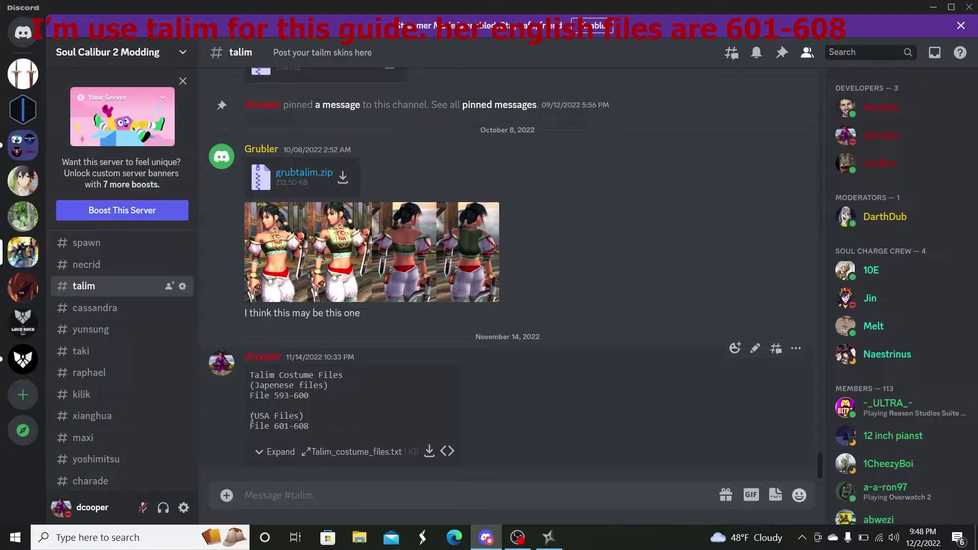
{"action": "left_click_drag", "start_coordinate": [251, 418], "coordinate": [300, 427]}
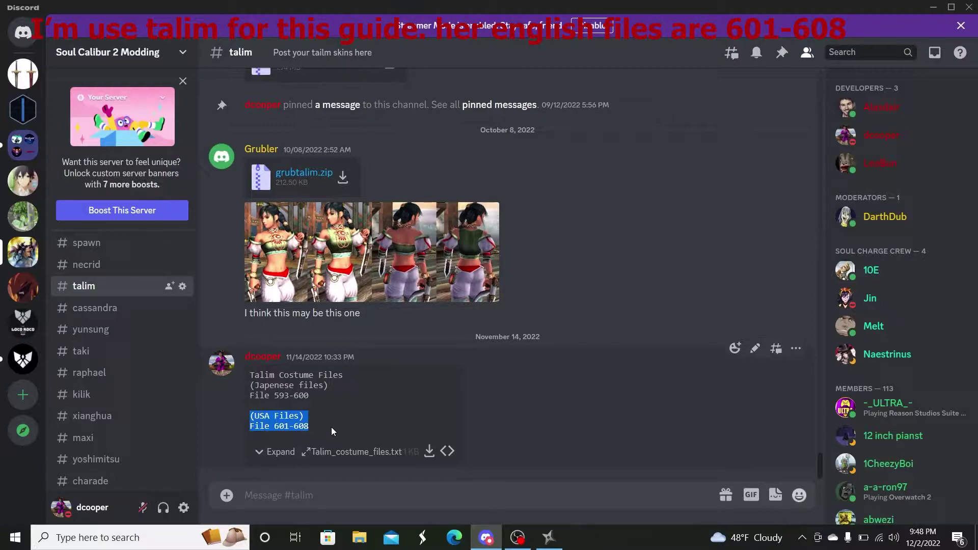
{"action": "left_click", "coordinate": [934, 7]}
Export File1.vmx from File612.pkg inside File5.olk to the Desktop, keeping the name File1.
{"action": "left_click_drag", "start_coordinate": [714, 131], "coordinate": [711, 232]}
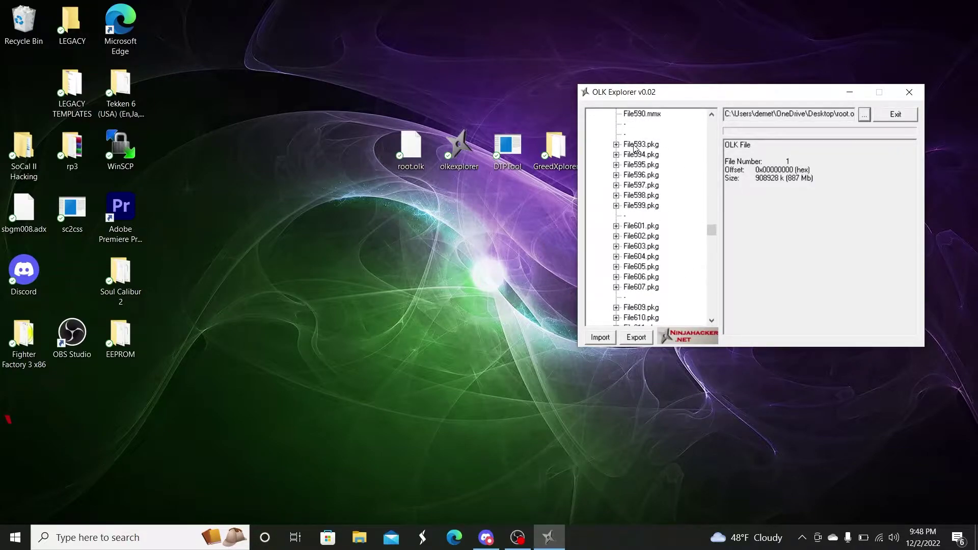
{"action": "left_click_drag", "start_coordinate": [713, 320], "coordinate": [713, 321]}
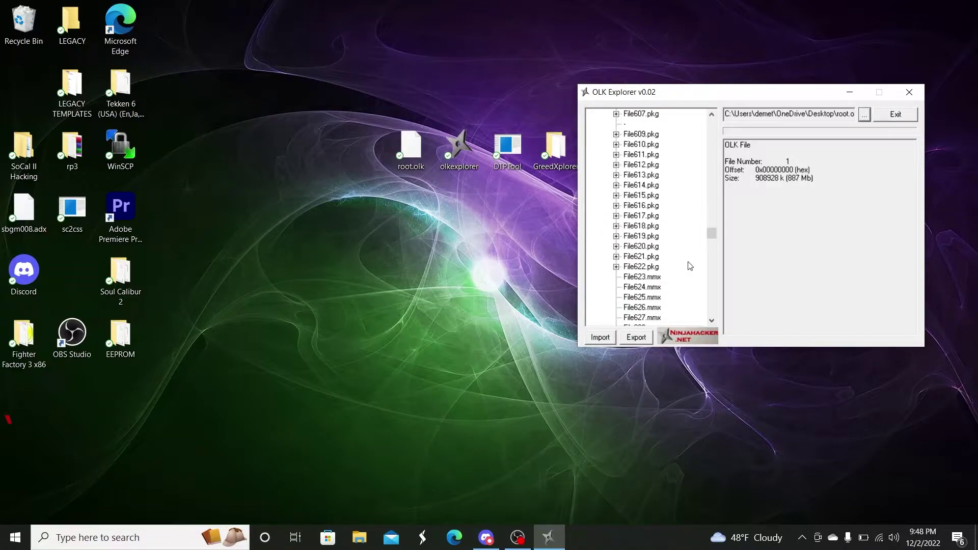
{"action": "double_click", "coordinate": [712, 322]}
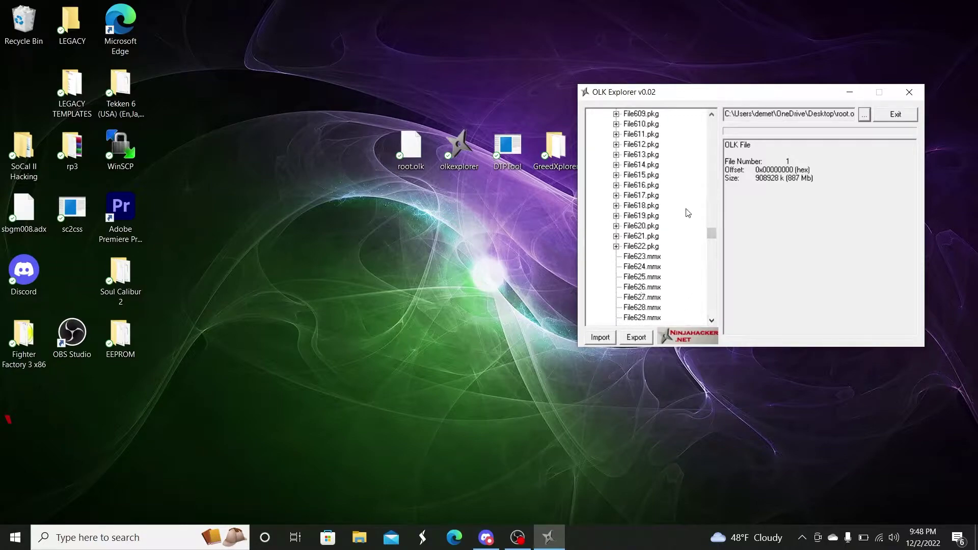
{"action": "left_click_drag", "start_coordinate": [712, 121], "coordinate": [710, 118]}
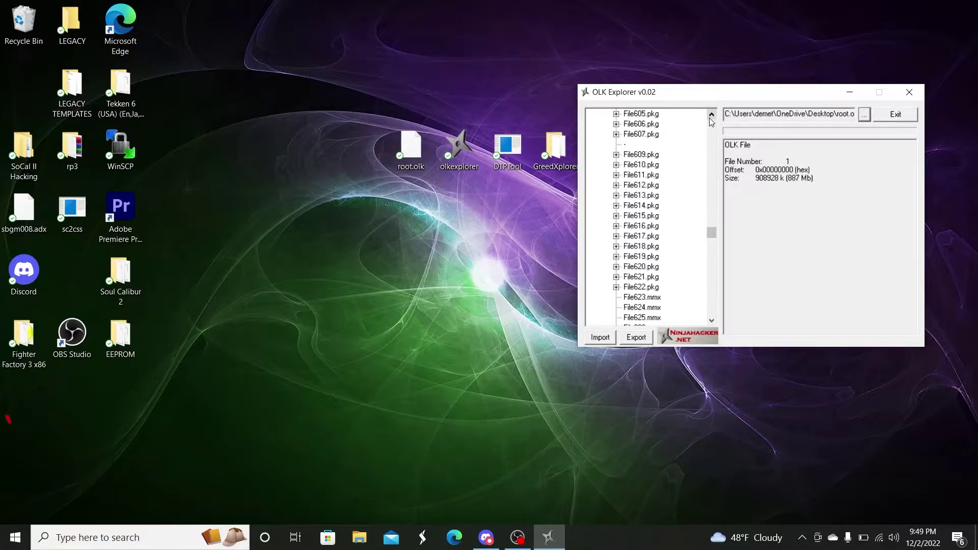
{"action": "left_click", "coordinate": [637, 188]}
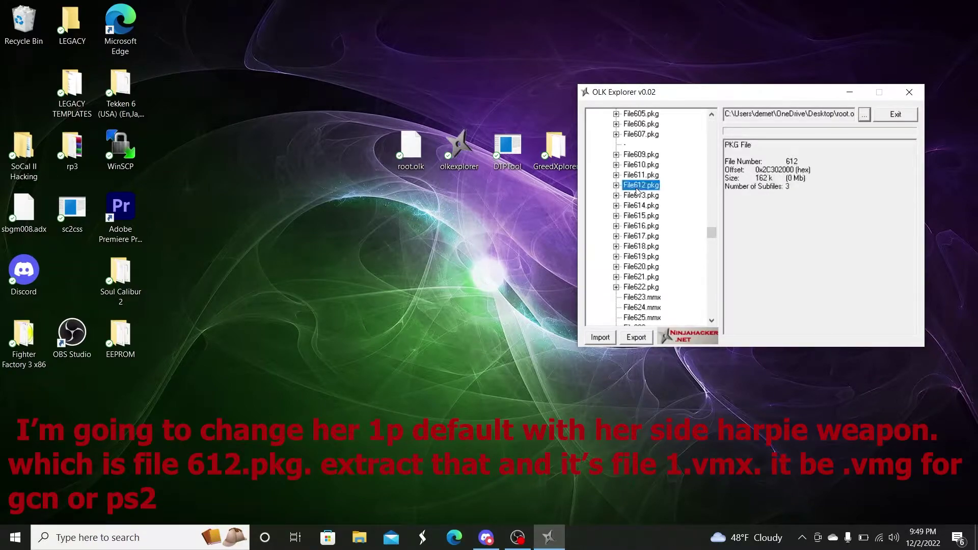
{"action": "left_click", "coordinate": [616, 186]}
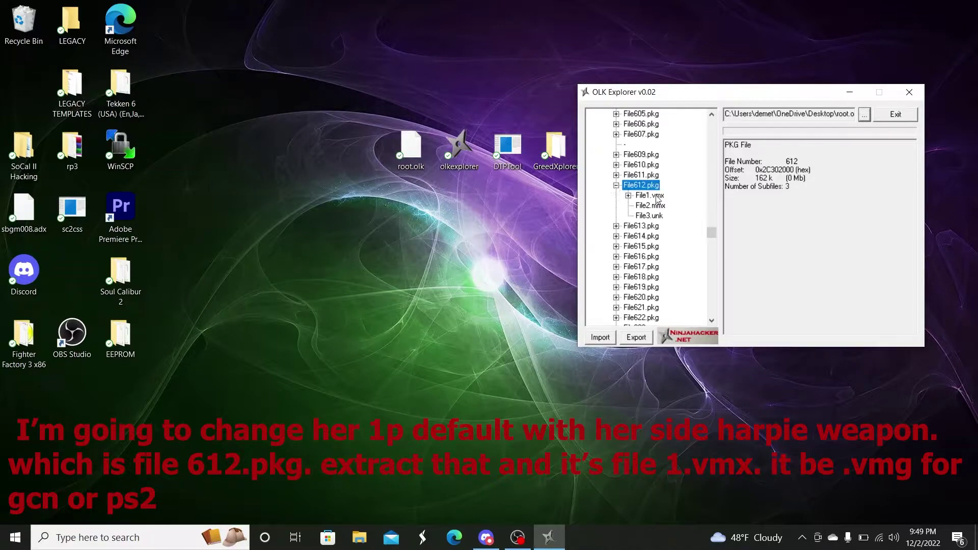
{"action": "left_click", "coordinate": [646, 197]}
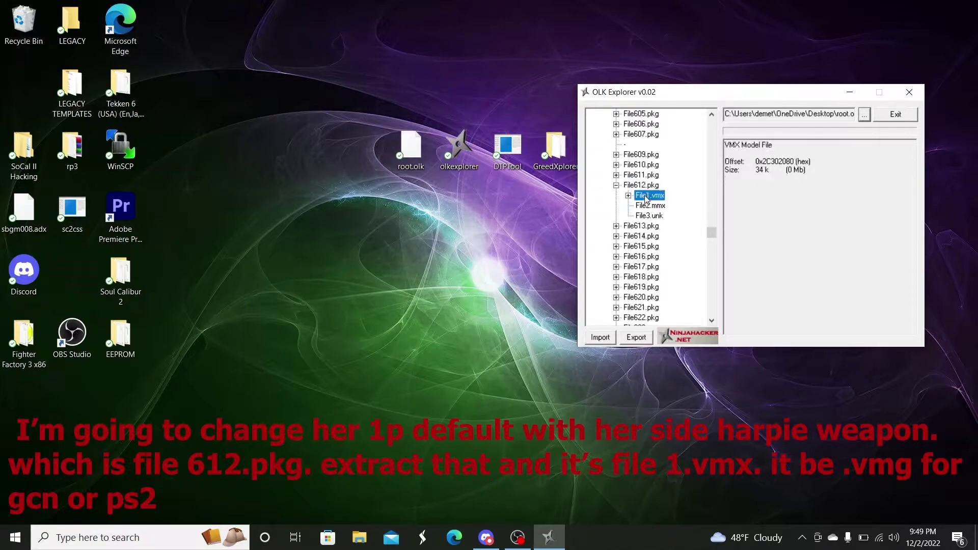
{"action": "left_click", "coordinate": [643, 338]}
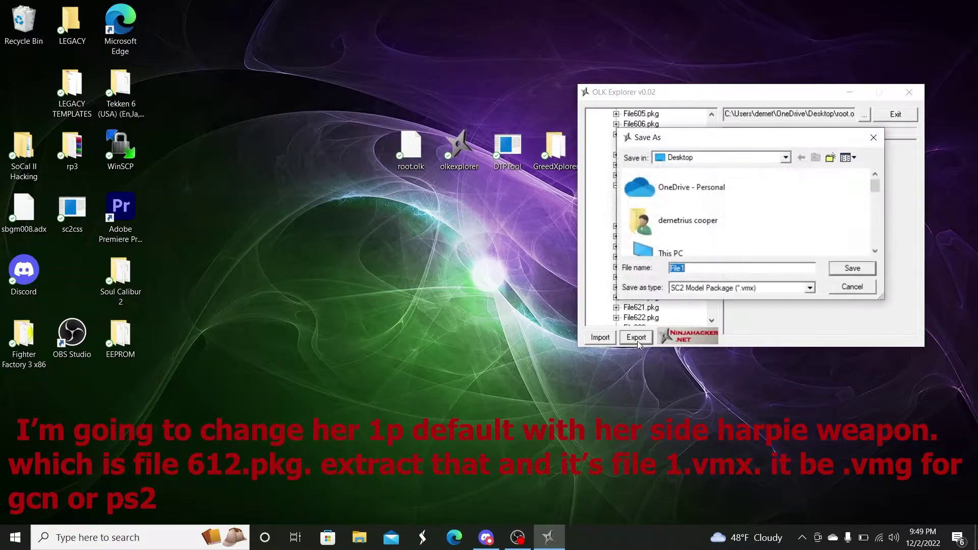
{"action": "left_click", "coordinate": [849, 269]}
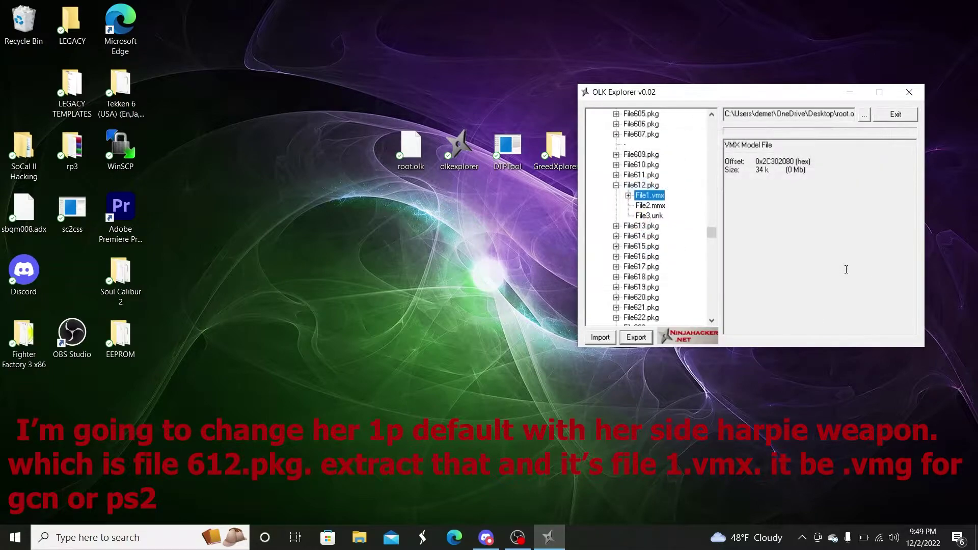
Launch Greed Xplorer by running GX_003D from the GreedXplorer folder and close the folder window.
{"action": "left_click_drag", "start_coordinate": [699, 98], "coordinate": [720, 108]}
{"action": "double_click", "coordinate": [546, 166]}
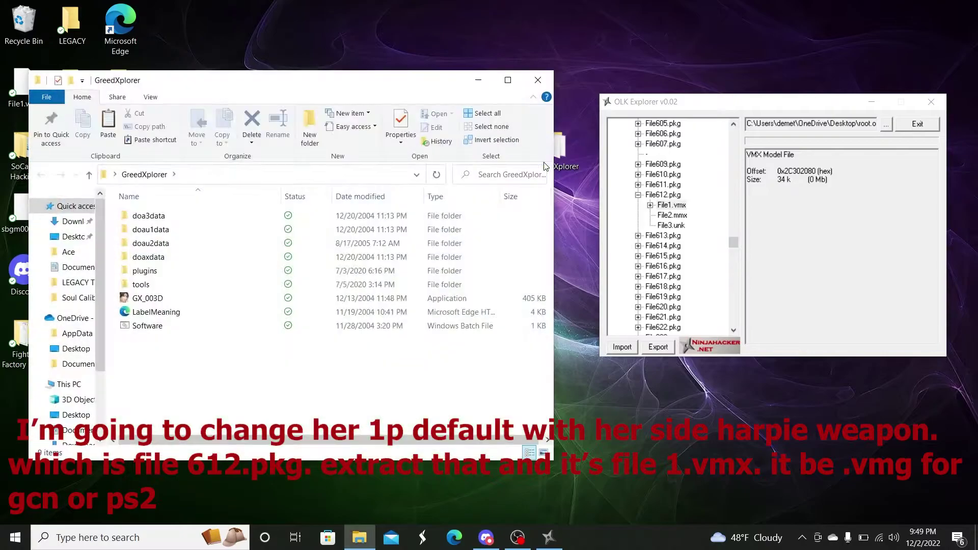
{"action": "double_click", "coordinate": [186, 304]}
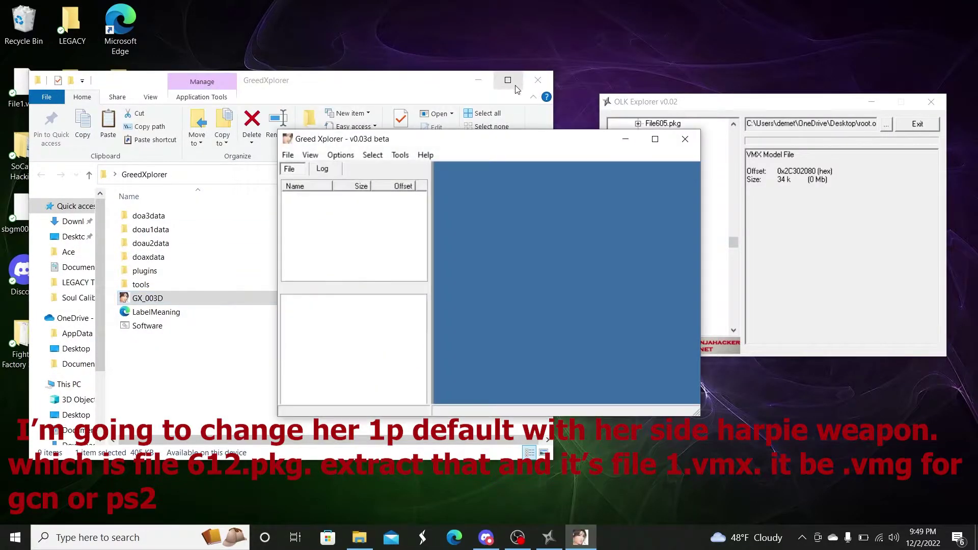
{"action": "left_click", "coordinate": [538, 80]}
Enable the Single Click and Load 3D Objects Automatically options.
{"action": "left_click", "coordinate": [341, 155]}
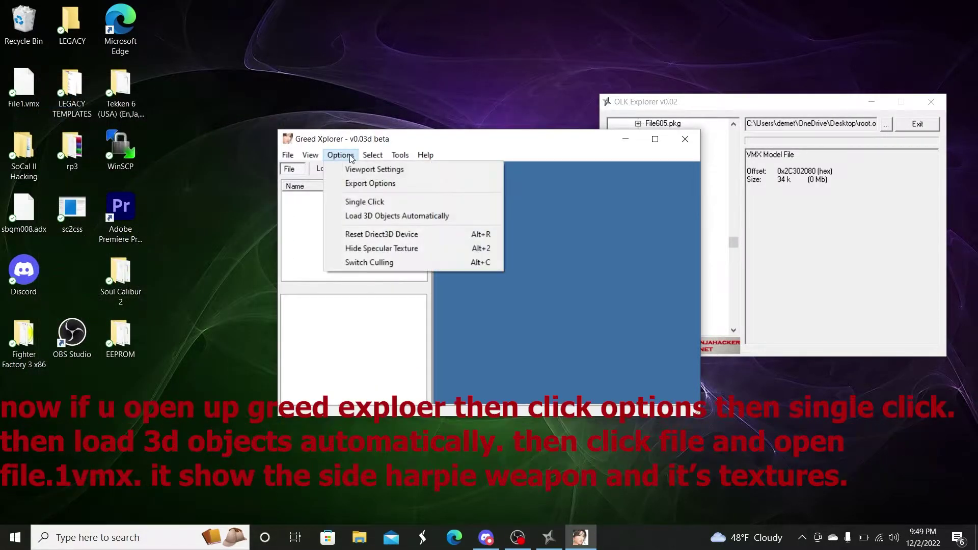
{"action": "left_click", "coordinate": [370, 202]}
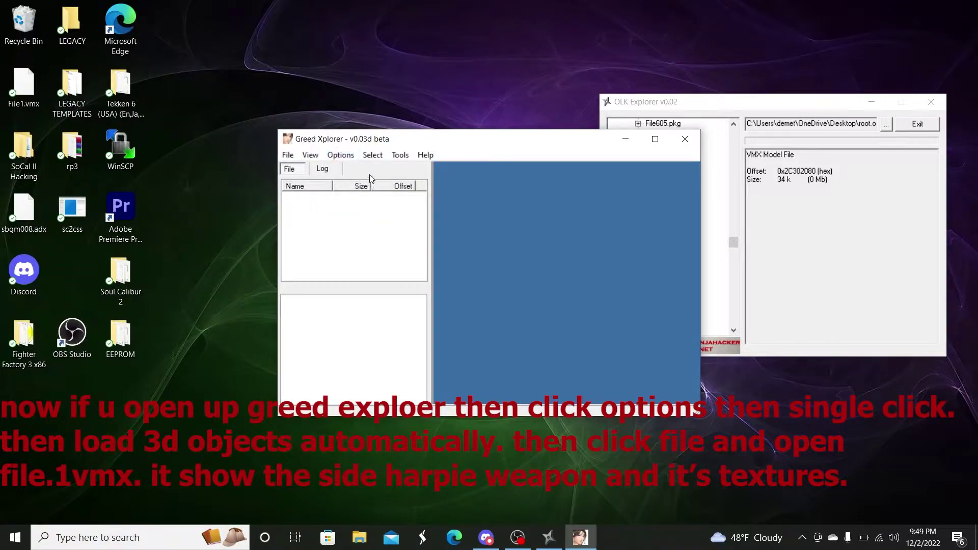
{"action": "left_click", "coordinate": [349, 155]}
{"action": "left_click", "coordinate": [371, 215]}
Open File1.vmx from the Desktop to display the weapon model in 3D.
{"action": "left_click", "coordinate": [289, 155]}
{"action": "left_click", "coordinate": [294, 169]}
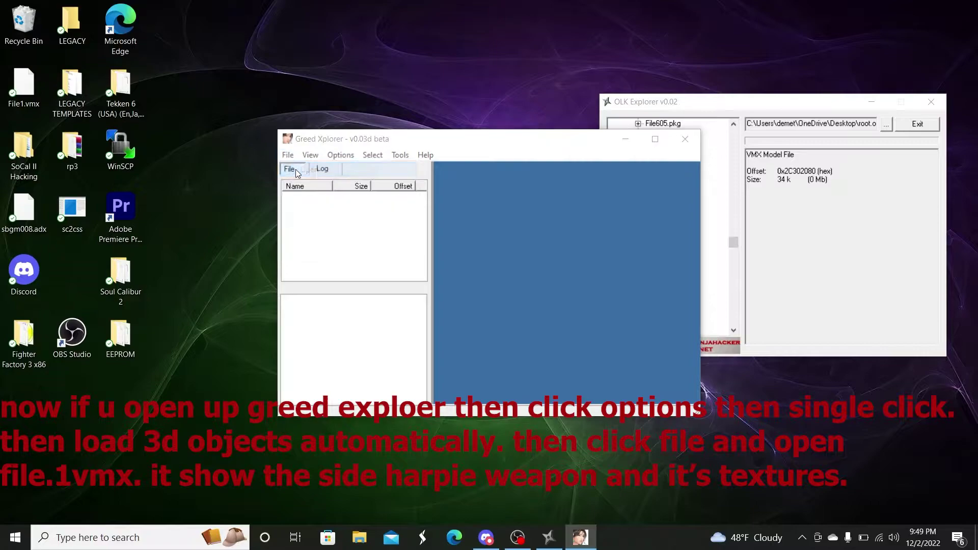
{"action": "left_click", "coordinate": [408, 279]}
{"action": "left_click", "coordinate": [412, 266]}
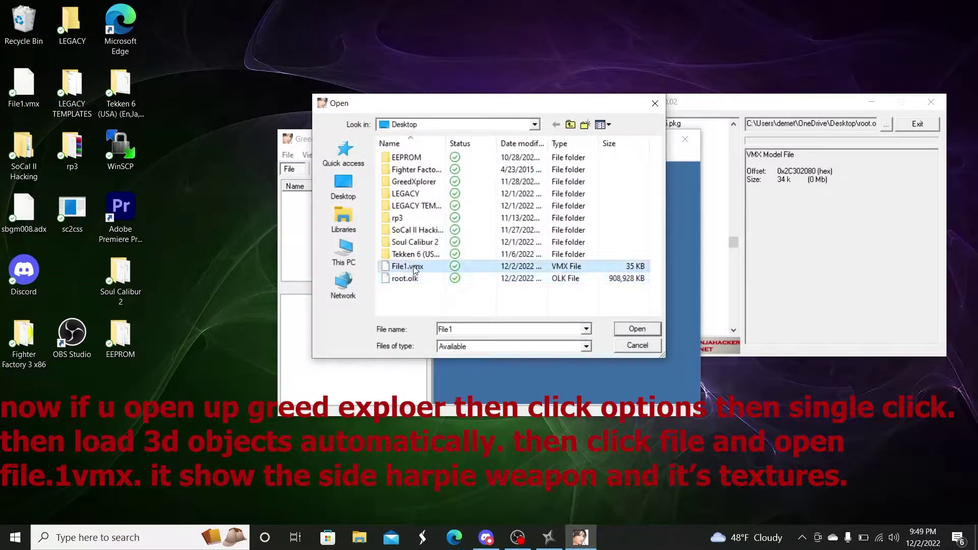
{"action": "double_click", "coordinate": [415, 269]}
{"action": "left_click_drag", "start_coordinate": [506, 270], "coordinate": [564, 242]}
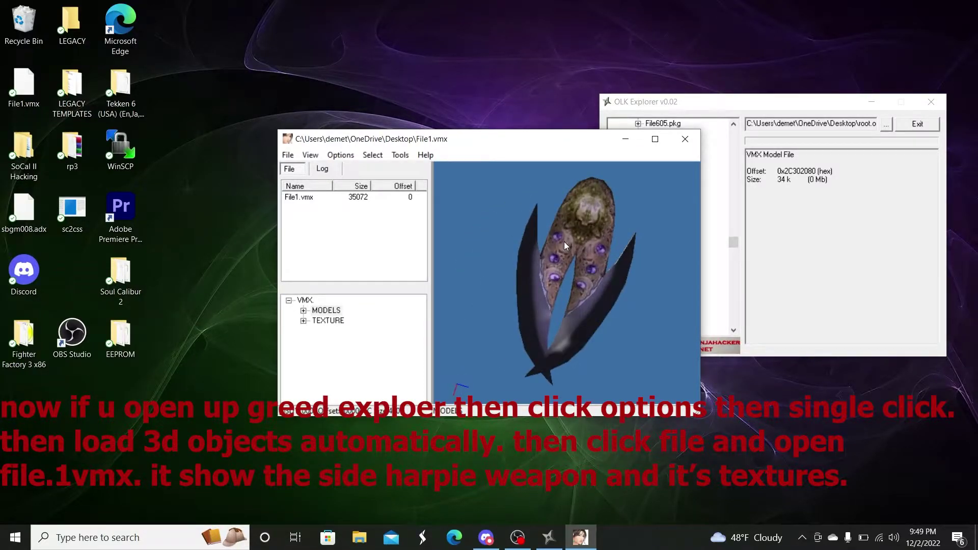
Inspect the weapon's textures and model in File1.vmx and close Greed Xplorer.
{"action": "left_click", "coordinate": [304, 321]}
{"action": "left_click", "coordinate": [340, 332]}
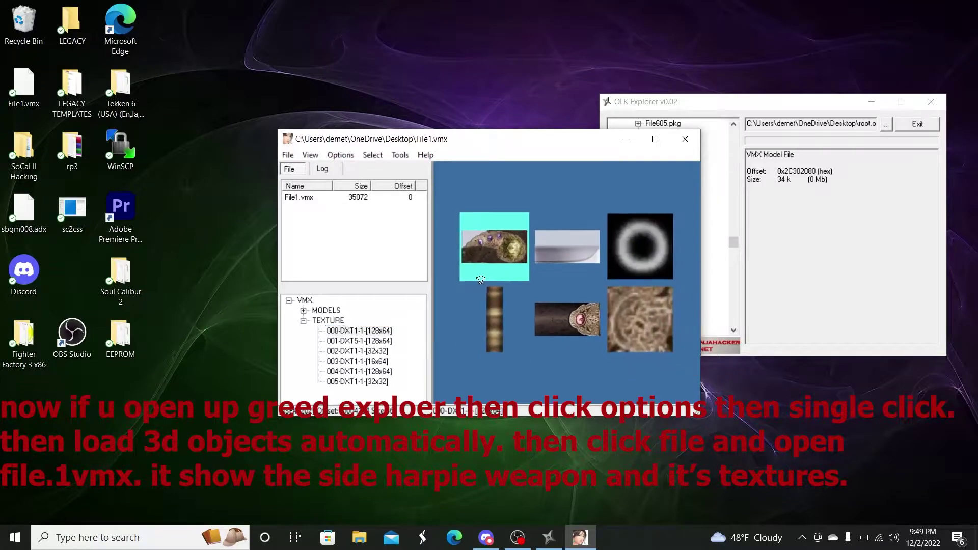
{"action": "left_click", "coordinate": [327, 311]}
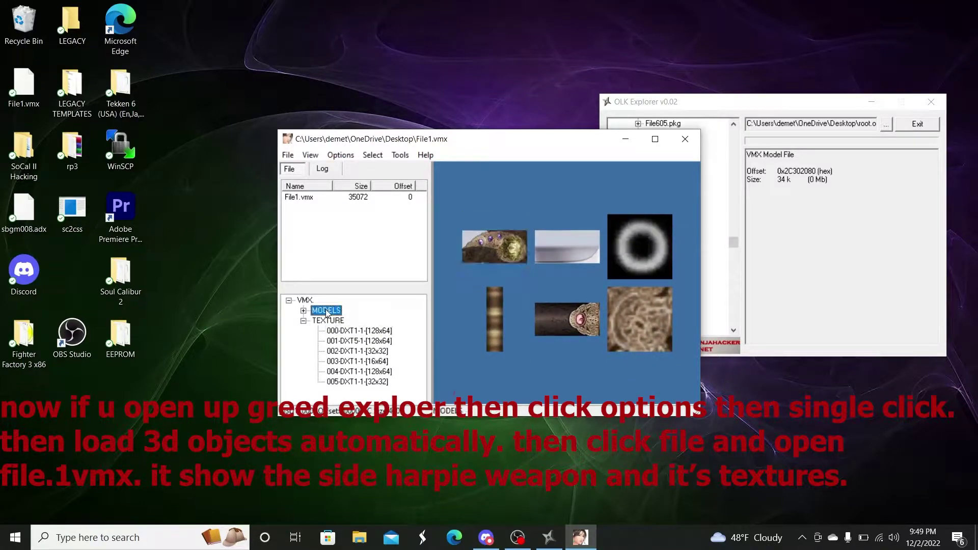
{"action": "left_click_drag", "start_coordinate": [524, 306], "coordinate": [678, 170]}
{"action": "left_click", "coordinate": [684, 139]}
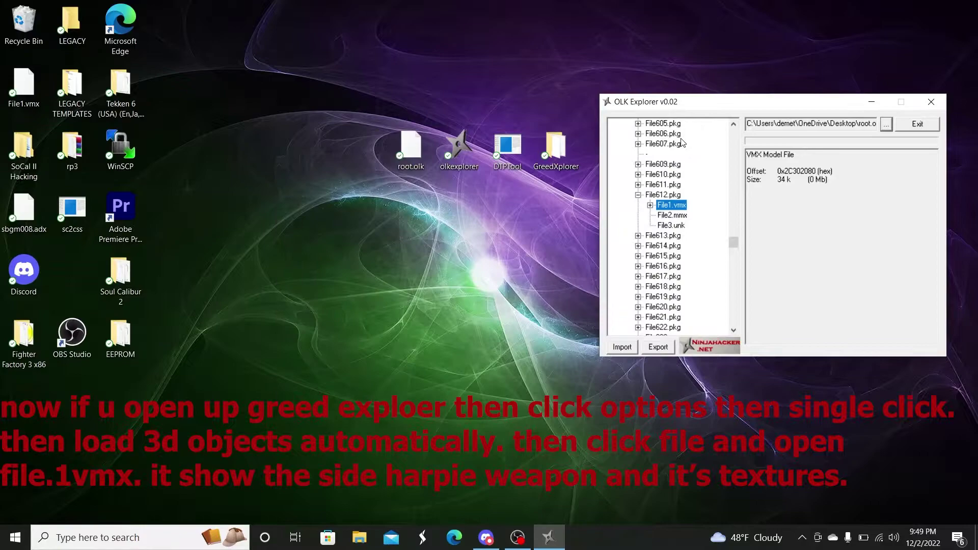
Export the whole File612.pkg package from OLK Explorer to the Desktop.
{"action": "left_click", "coordinate": [664, 199]}
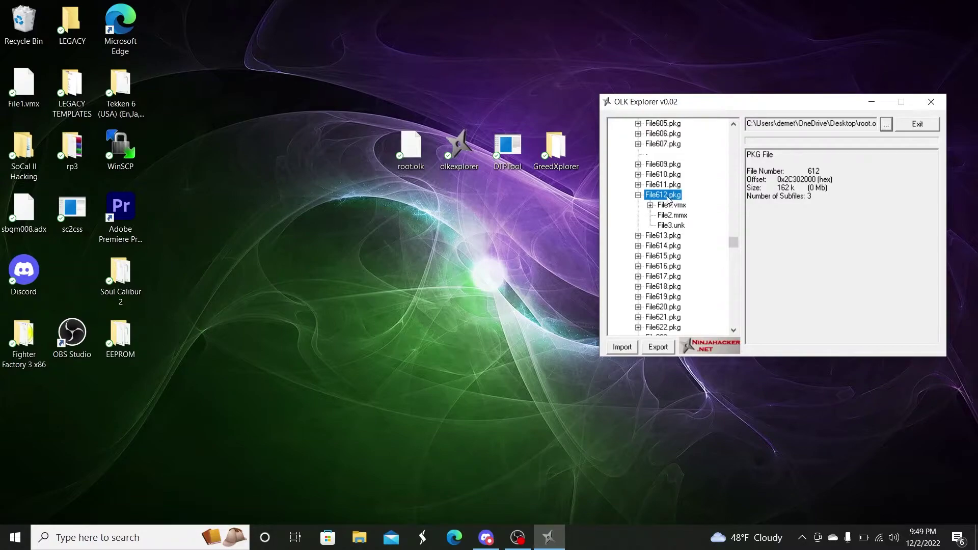
{"action": "left_click", "coordinate": [658, 350]}
{"action": "left_click", "coordinate": [864, 284]}
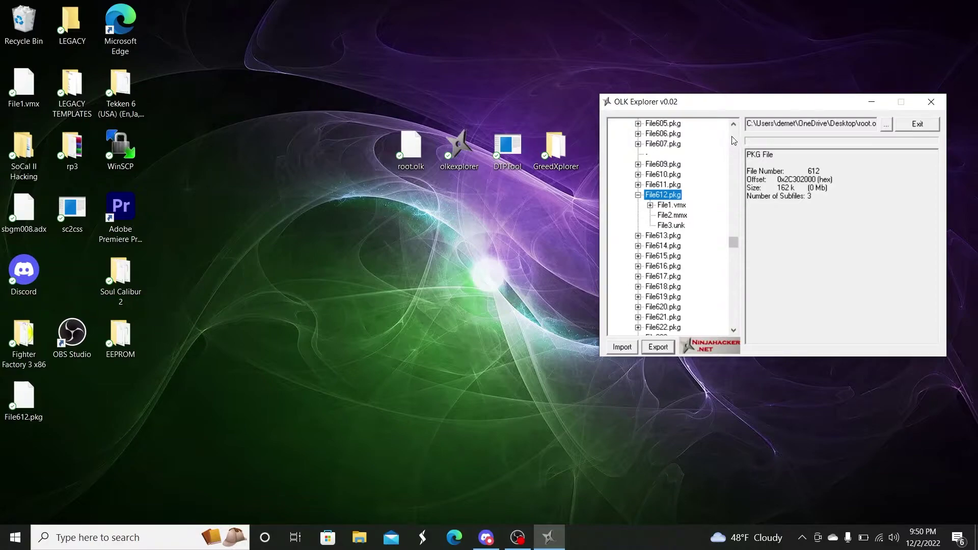
Export the weapon package File14.pkg from File601.pkg to the Desktop, keeping the name File14.
{"action": "left_click", "coordinate": [638, 194]}
{"action": "scroll", "coordinate": [734, 126], "scroll_direction": "up", "scroll_amount": 3}
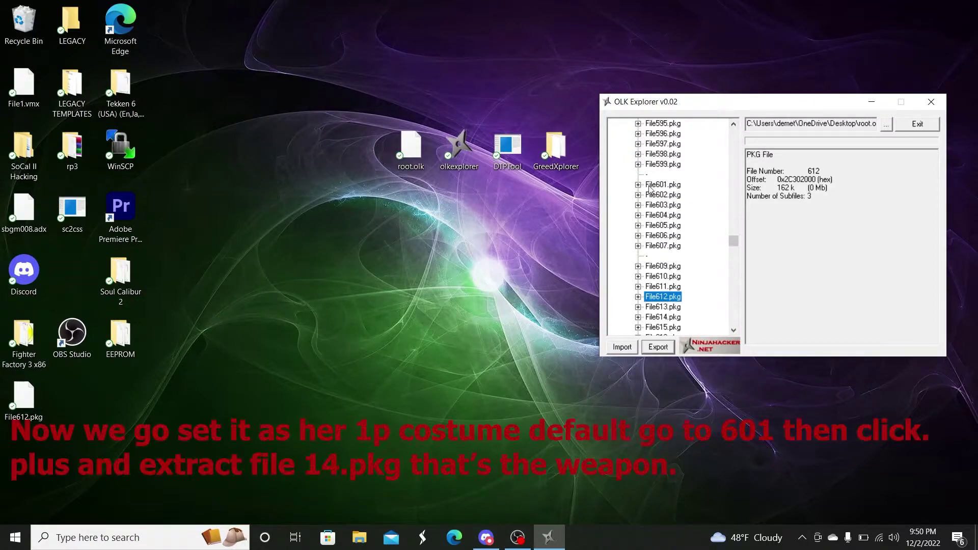
{"action": "left_click", "coordinate": [638, 185]}
{"action": "scroll", "coordinate": [732, 329], "scroll_direction": "down", "scroll_amount": 2}
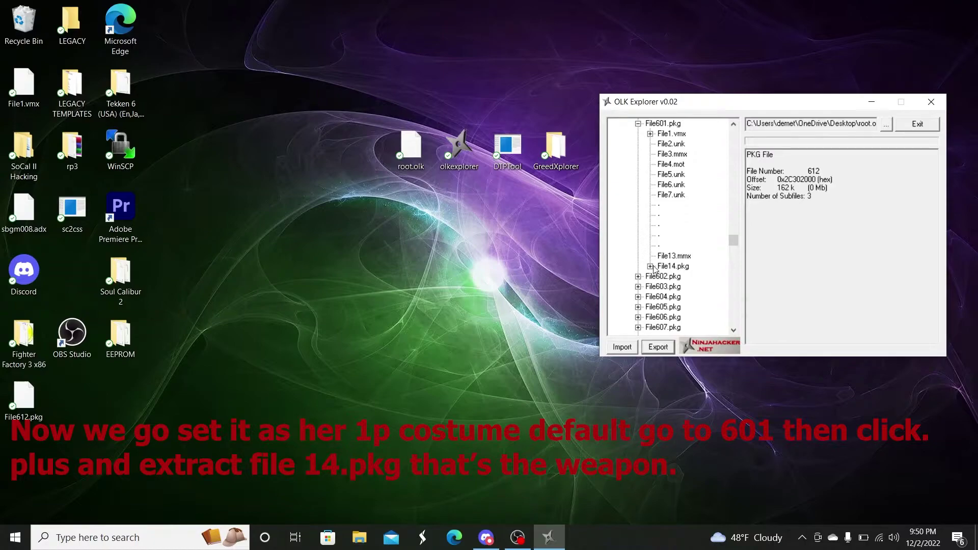
{"action": "left_click", "coordinate": [651, 267]}
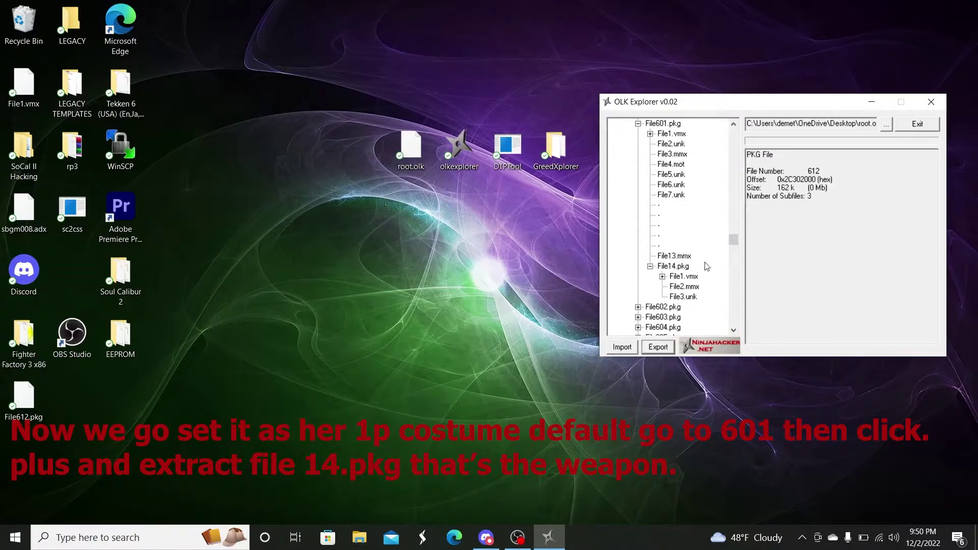
{"action": "left_click", "coordinate": [678, 269]}
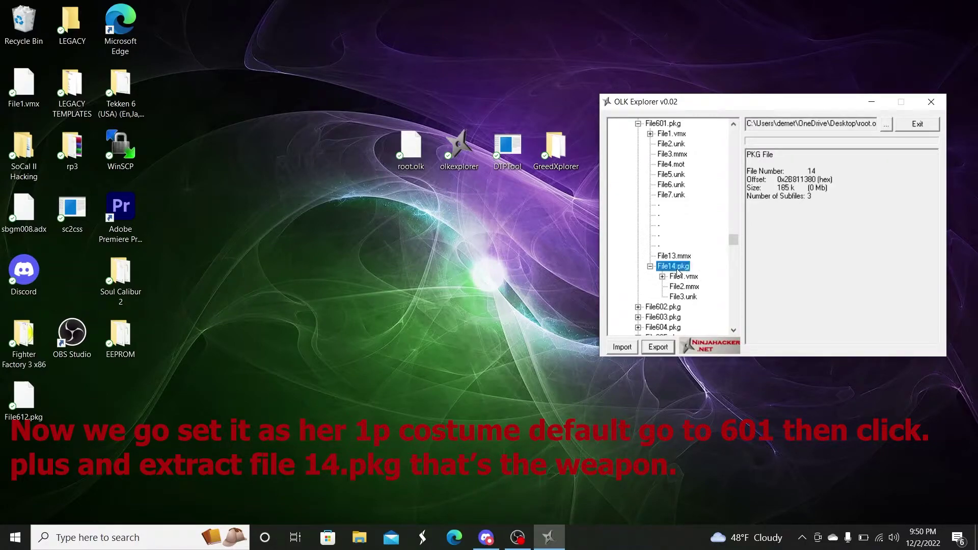
{"action": "left_click", "coordinate": [662, 350]}
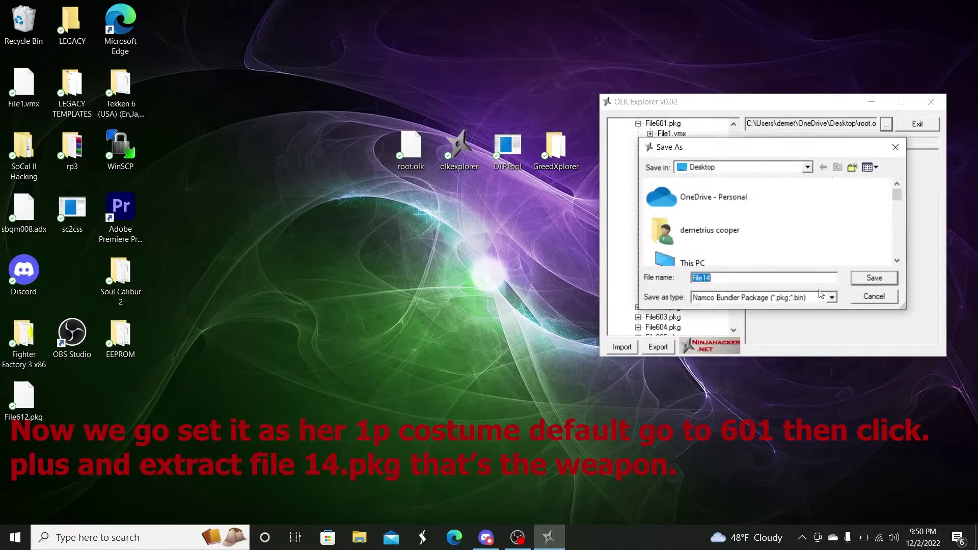
{"action": "left_click", "coordinate": [867, 281]}
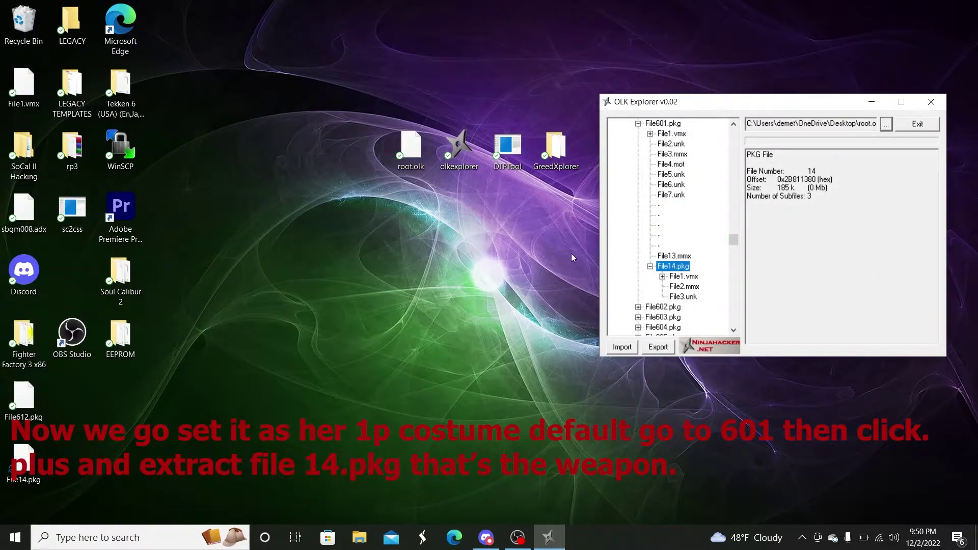
Launch DTP Tool and load File14.pkg from the Desktop into it.
{"action": "double_click", "coordinate": [500, 164]}
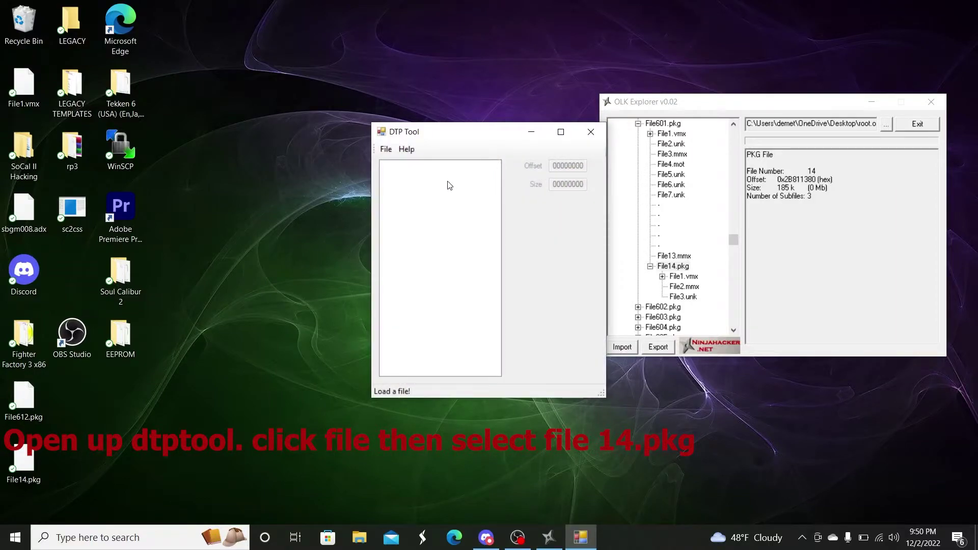
{"action": "left_click", "coordinate": [385, 149]}
{"action": "left_click", "coordinate": [403, 164]}
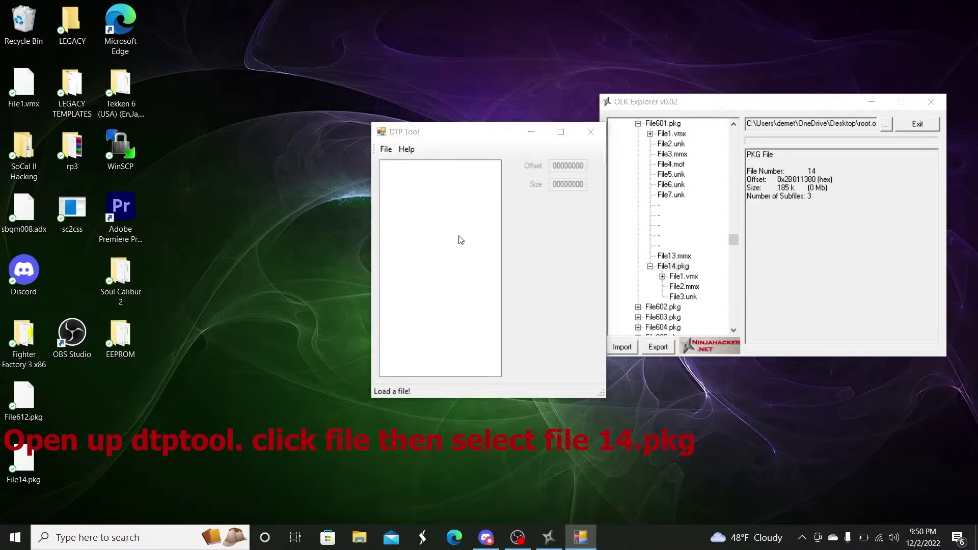
{"action": "left_click", "coordinate": [718, 258]}
{"action": "double_click", "coordinate": [718, 259]}
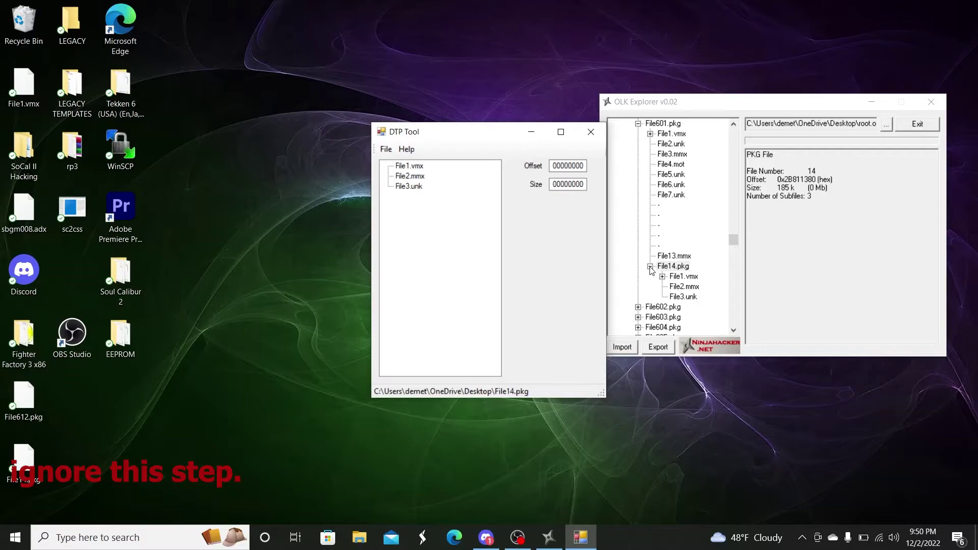
Switch to OLK Explorer, collapse File14.pkg, and look up File1.vmx inside File612.pkg.
{"action": "left_click", "coordinate": [650, 266]}
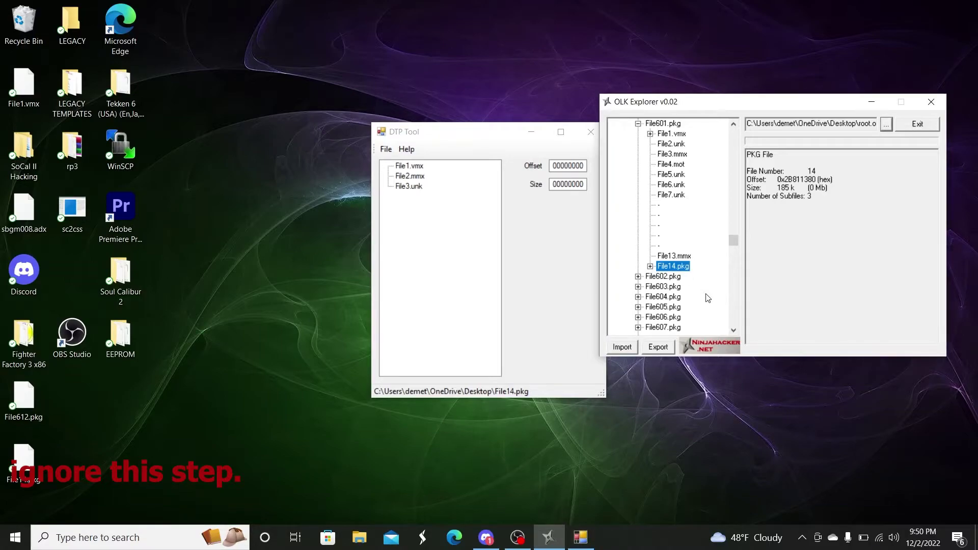
{"action": "scroll", "coordinate": [734, 329], "scroll_direction": "down", "scroll_amount": 3}
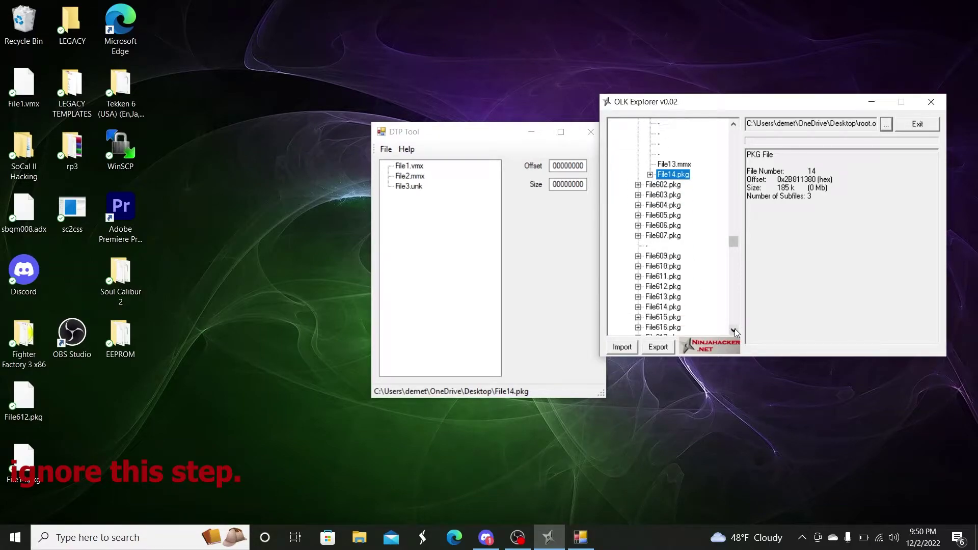
{"action": "left_click", "coordinate": [734, 329]}
{"action": "left_click", "coordinate": [638, 266]}
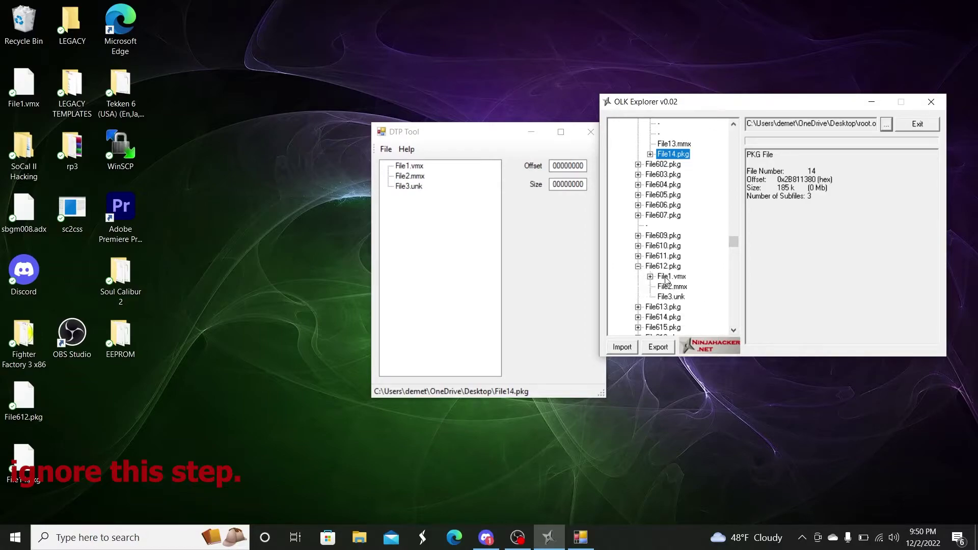
{"action": "left_click", "coordinate": [672, 276]}
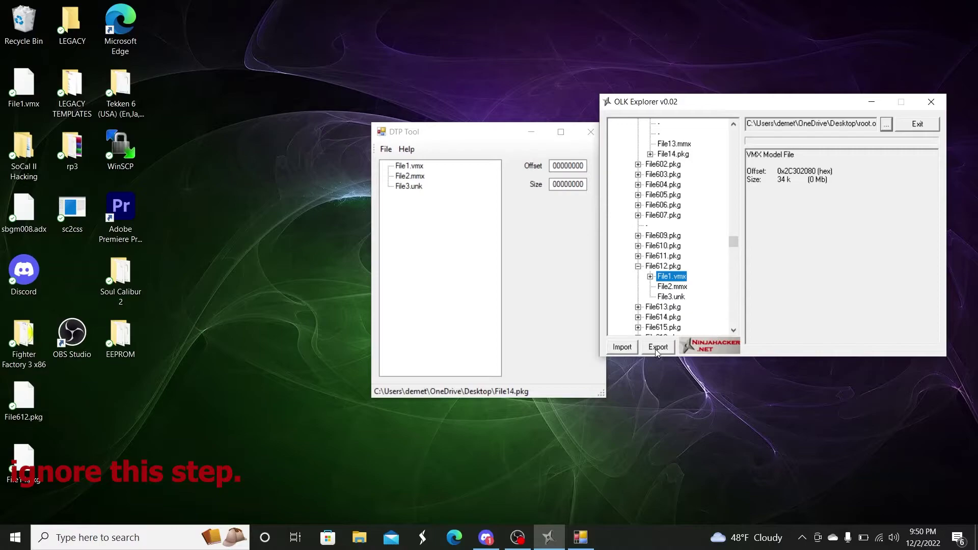
In DTP Tool, replace File1.vmx inside File14.pkg with the File1.vmx from the Desktop and close the tool.
{"action": "left_click", "coordinate": [410, 170]}
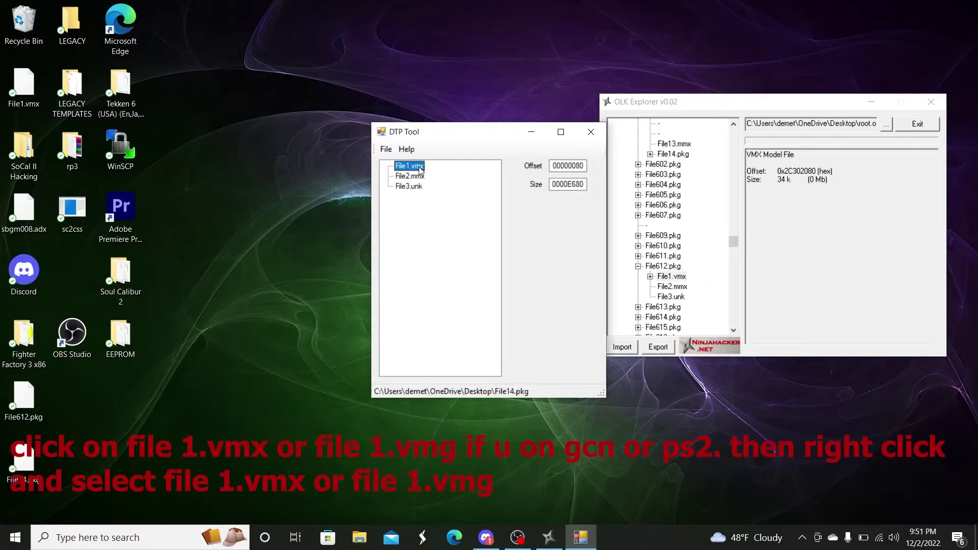
{"action": "right_click", "coordinate": [419, 169]}
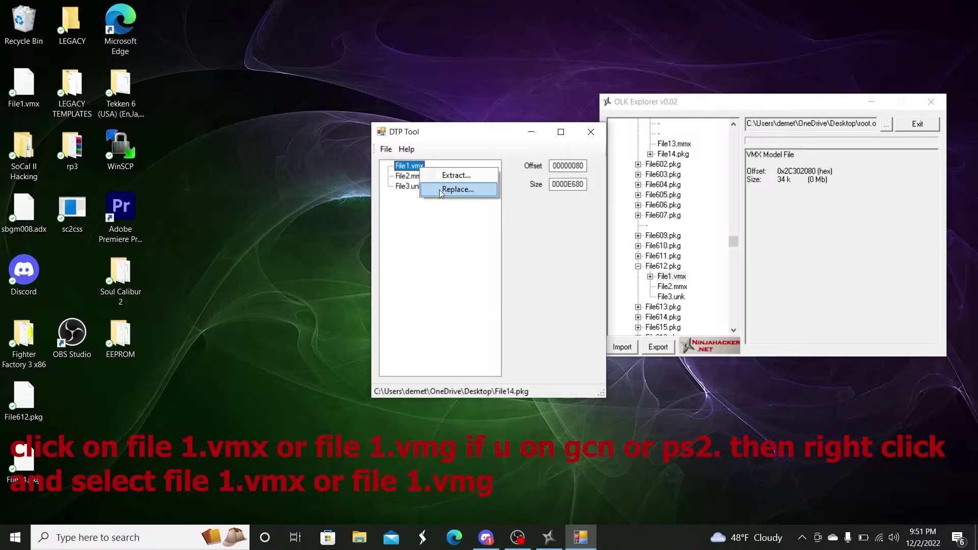
{"action": "left_click", "coordinate": [457, 190]}
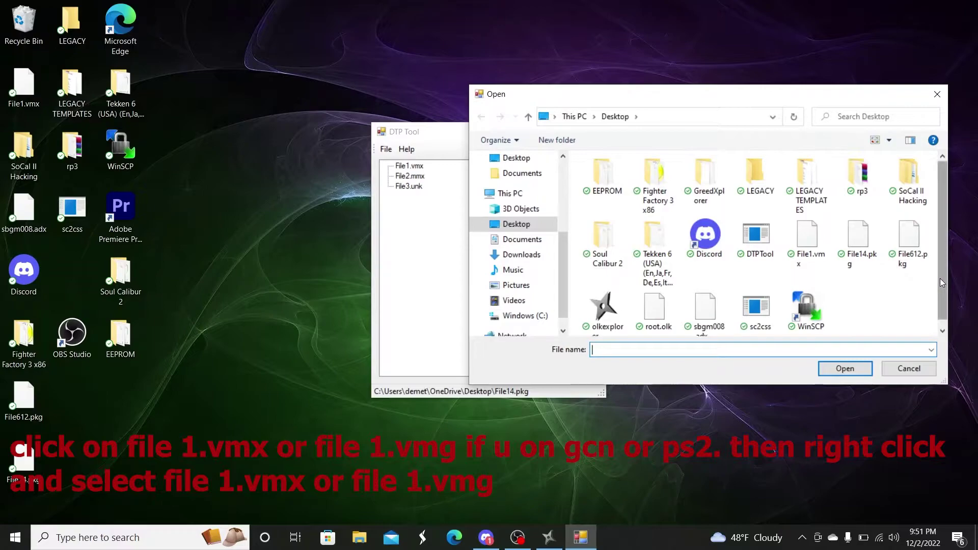
{"action": "left_click", "coordinate": [821, 260]}
{"action": "left_click", "coordinate": [838, 376]}
{"action": "left_click", "coordinate": [516, 312]}
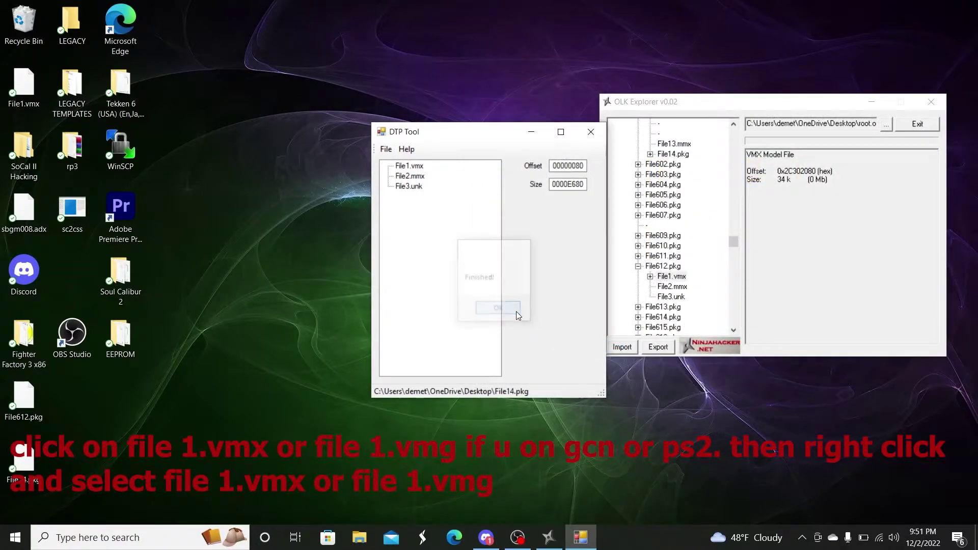
{"action": "left_click", "coordinate": [589, 140]}
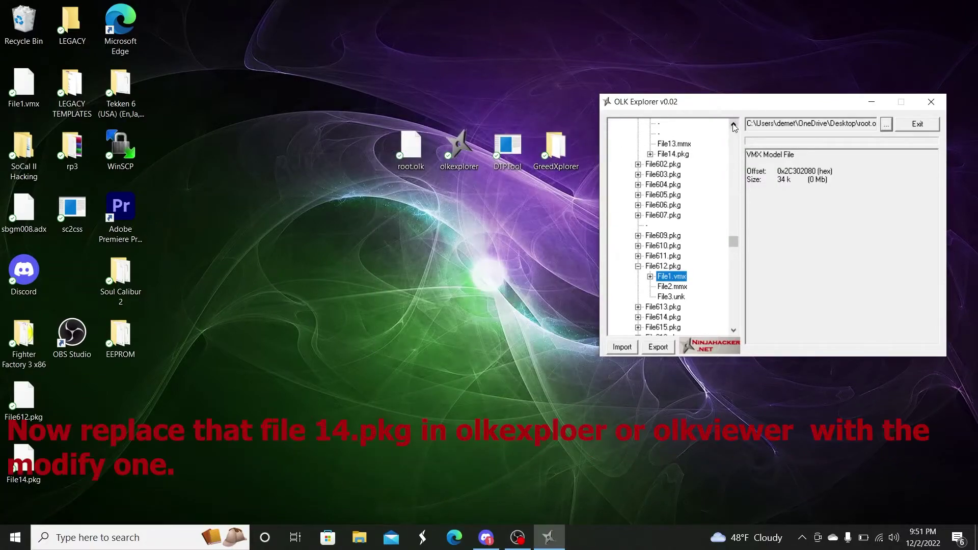
Import the modified File14.pkg from the Desktop over File14.pkg in File601.pkg, and exit OLK Explorer.
{"action": "scroll", "coordinate": [734, 126], "scroll_direction": "up", "scroll_amount": 5}
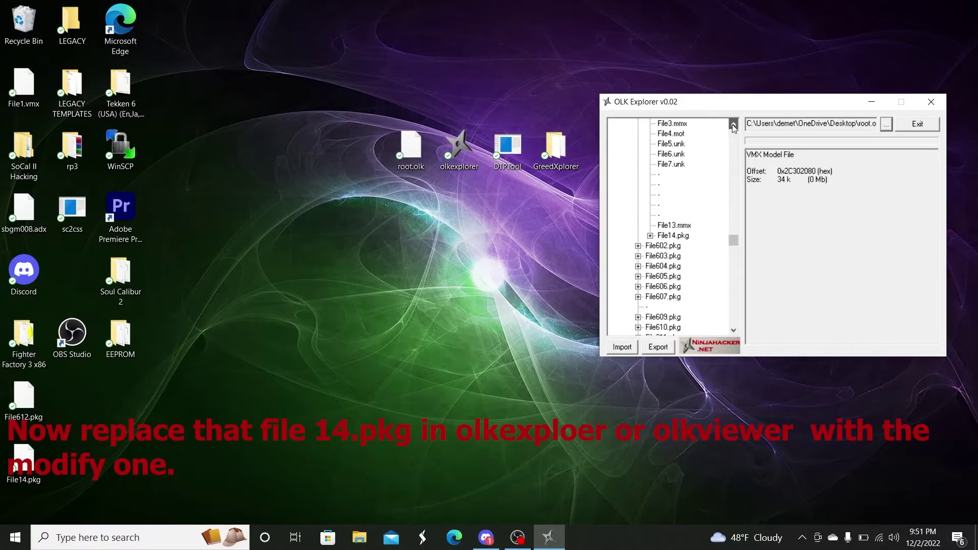
{"action": "left_click", "coordinate": [673, 307]}
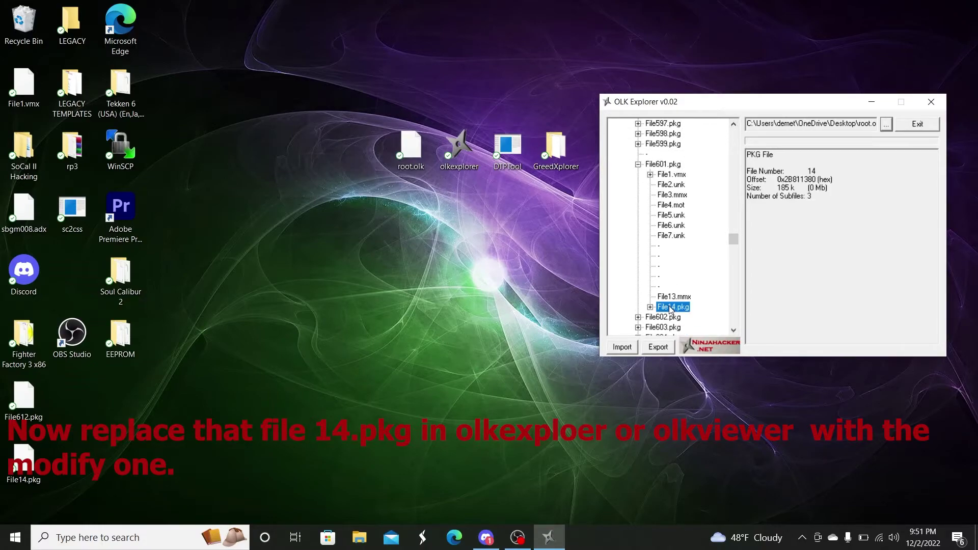
{"action": "left_click", "coordinate": [624, 349]}
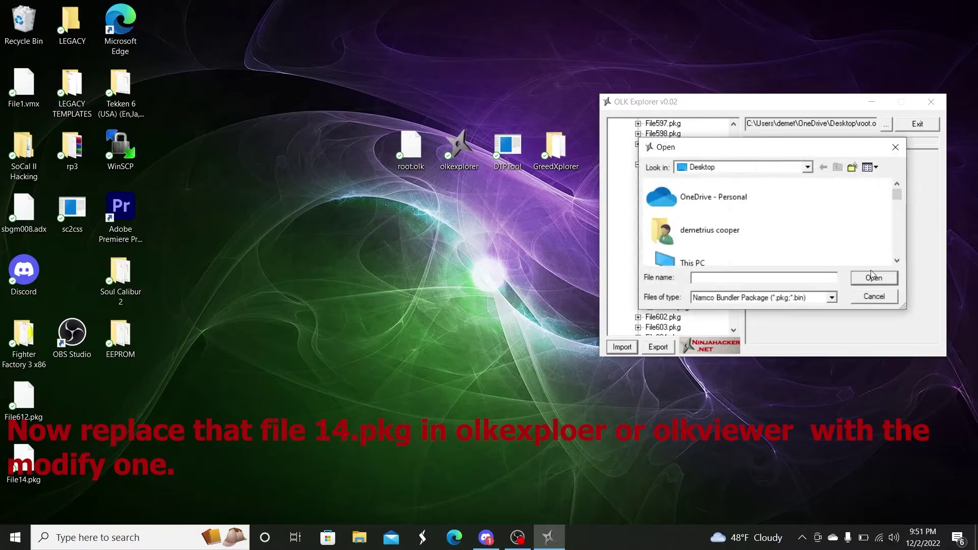
{"action": "left_click_drag", "start_coordinate": [899, 195], "coordinate": [895, 249]}
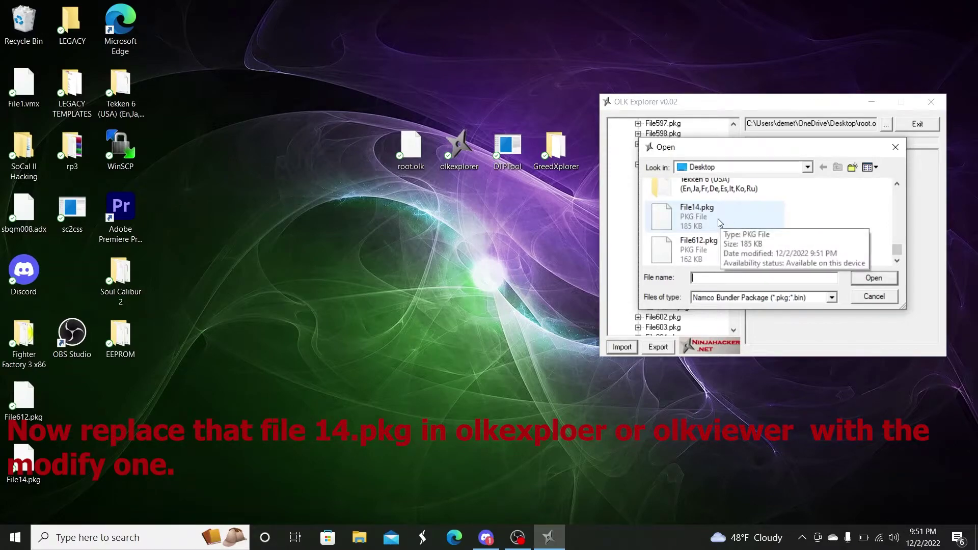
{"action": "left_click", "coordinate": [727, 224]}
{"action": "left_click", "coordinate": [855, 280]}
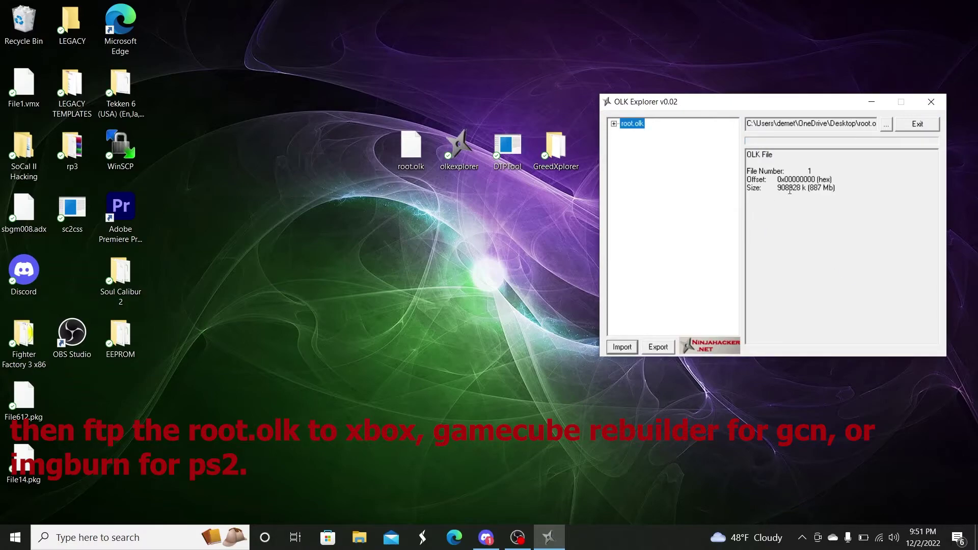
{"action": "left_click", "coordinate": [910, 128]}
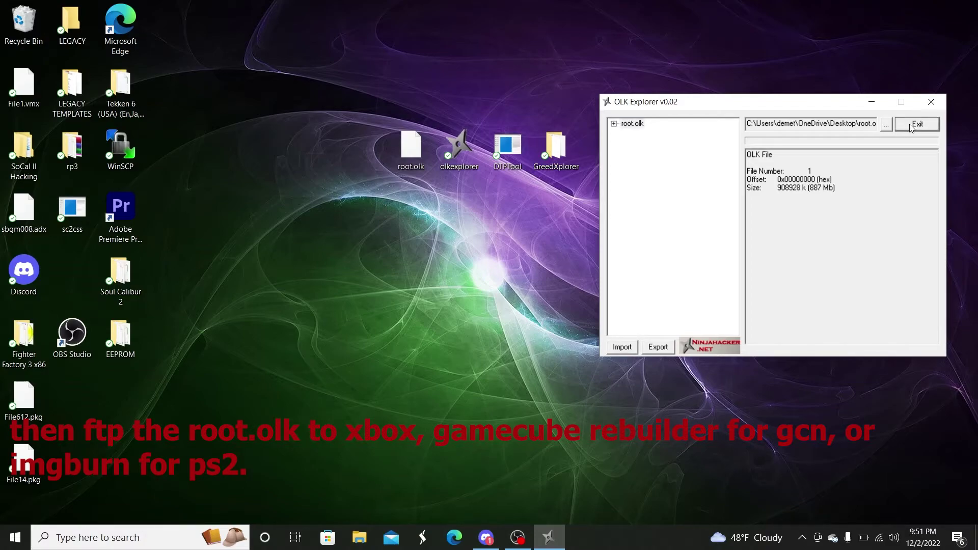
{"action": "left_click", "coordinate": [906, 129]}
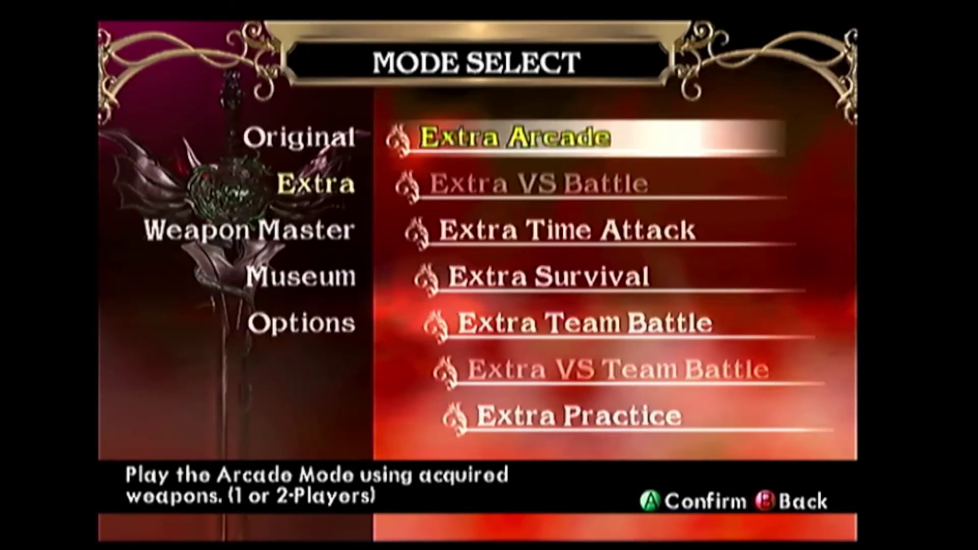